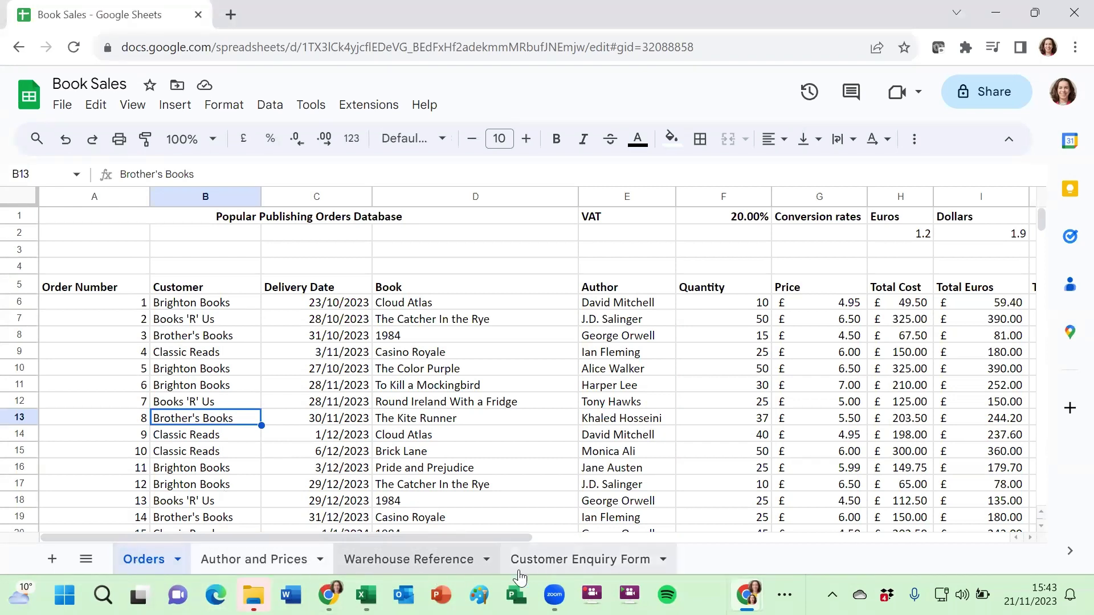
Select Orders and Warehouse Reference together, start deleting both sheets, then cancel the deletion.
left_click(408, 562)
right_click(407, 561)
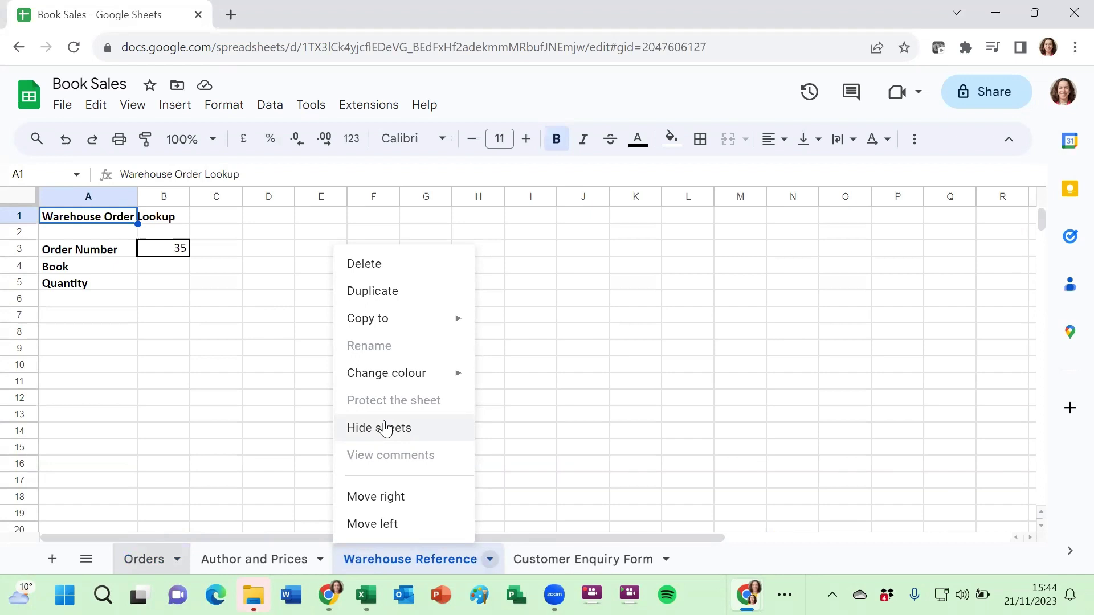
left_click(376, 265)
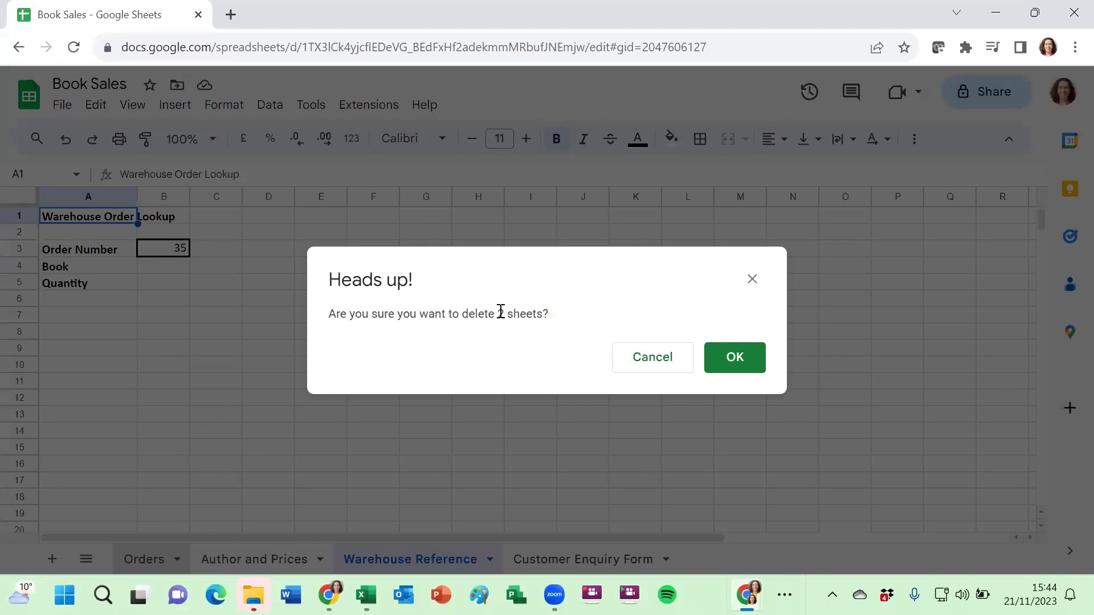
left_click(659, 365)
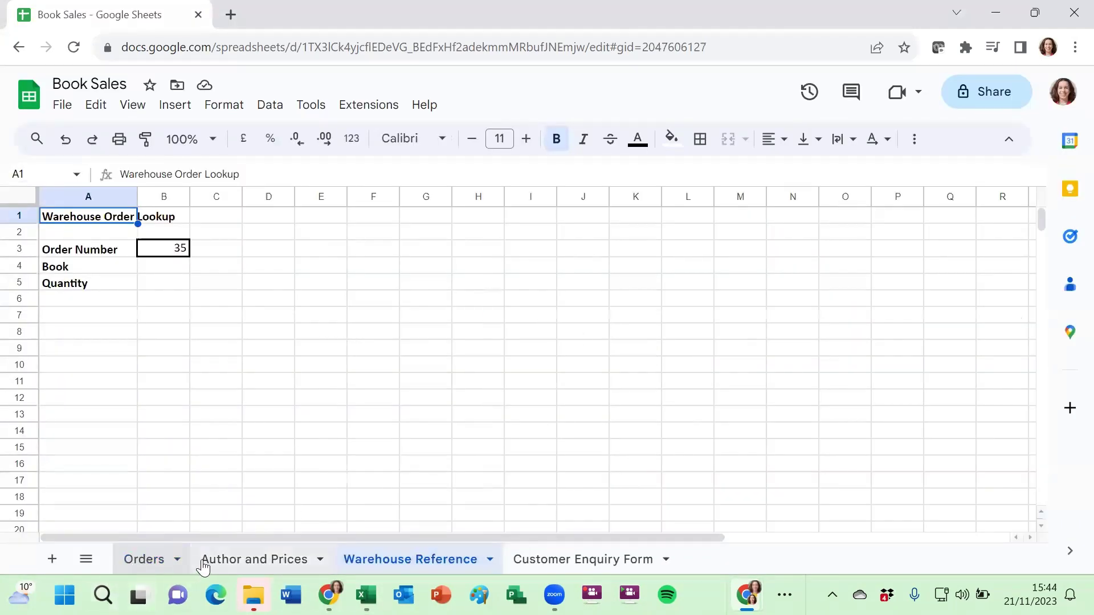
Group the Orders, Author and Prices, Warehouse Reference and Customer Enquiry Form sheets, showing sheet options.
left_click(221, 561)
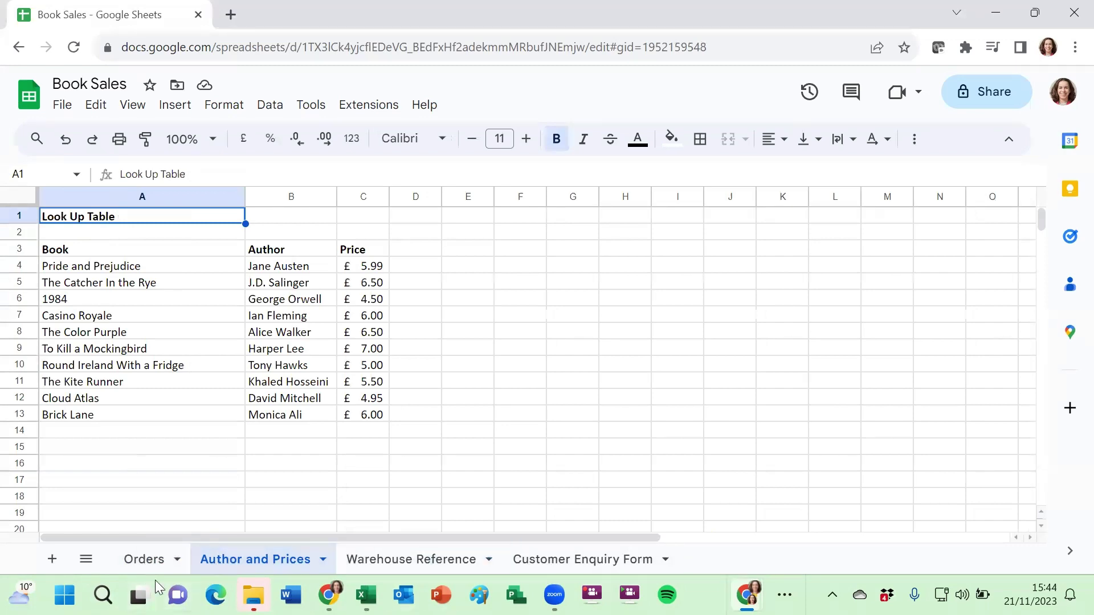
left_click(143, 559)
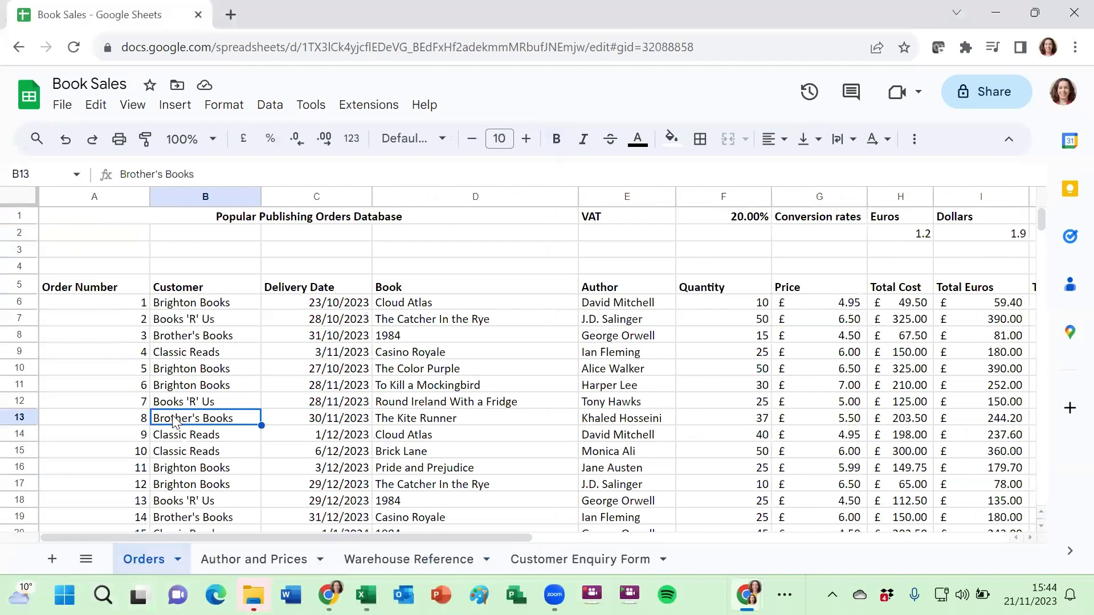
right_click(564, 560)
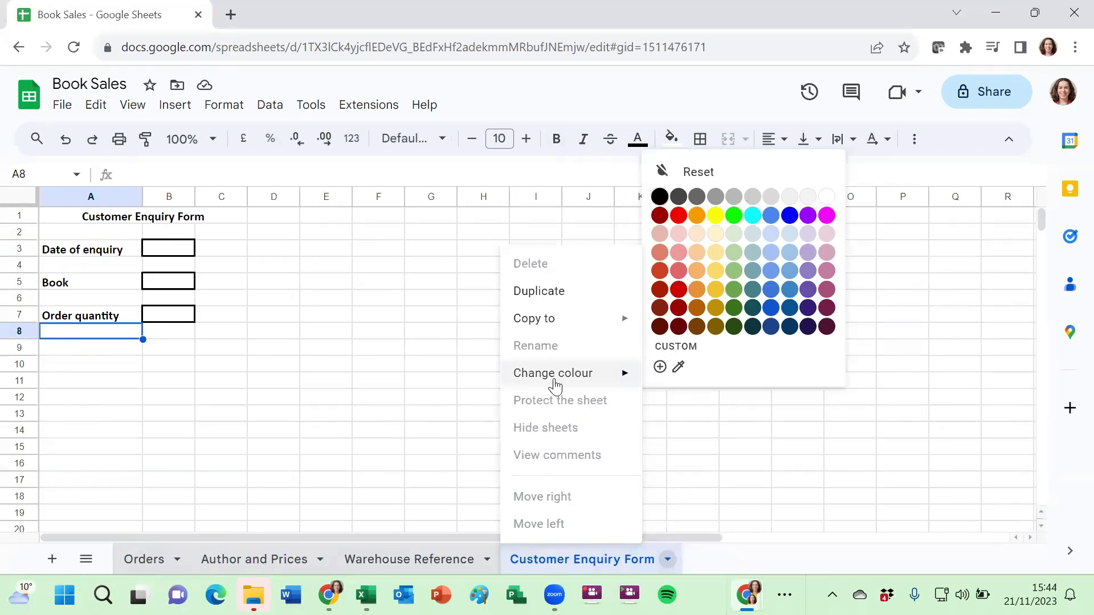
Select only the Warehouse Reference sheet, dropping the other grouped sheets.
left_click(430, 566)
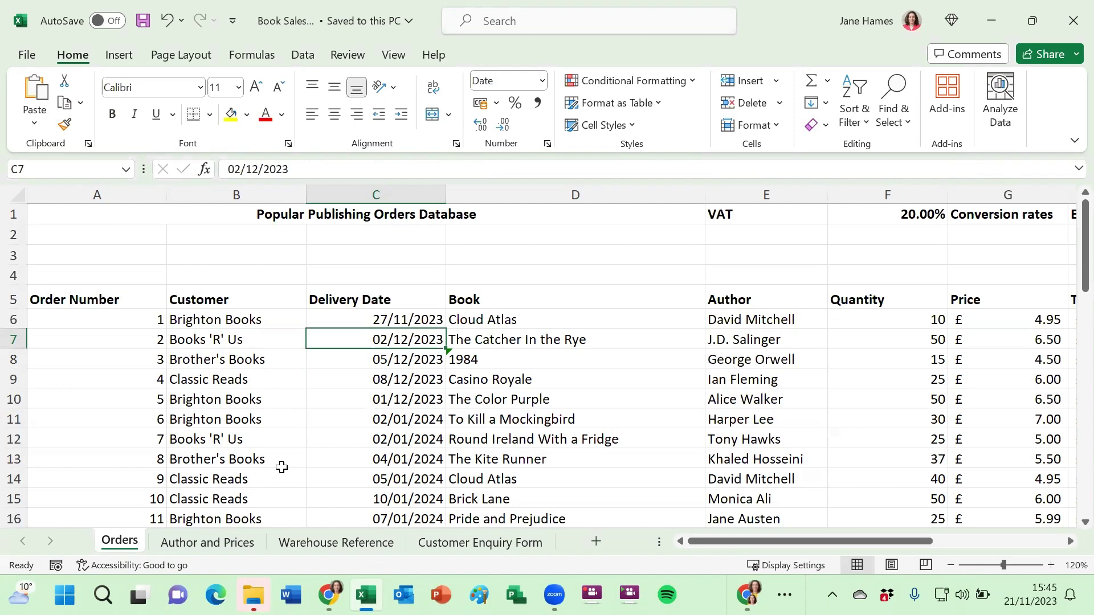
In Excel, group Warehouse Reference with Orders, ungroup them, then view Author and Prices.
left_click(328, 545, "ctrl")
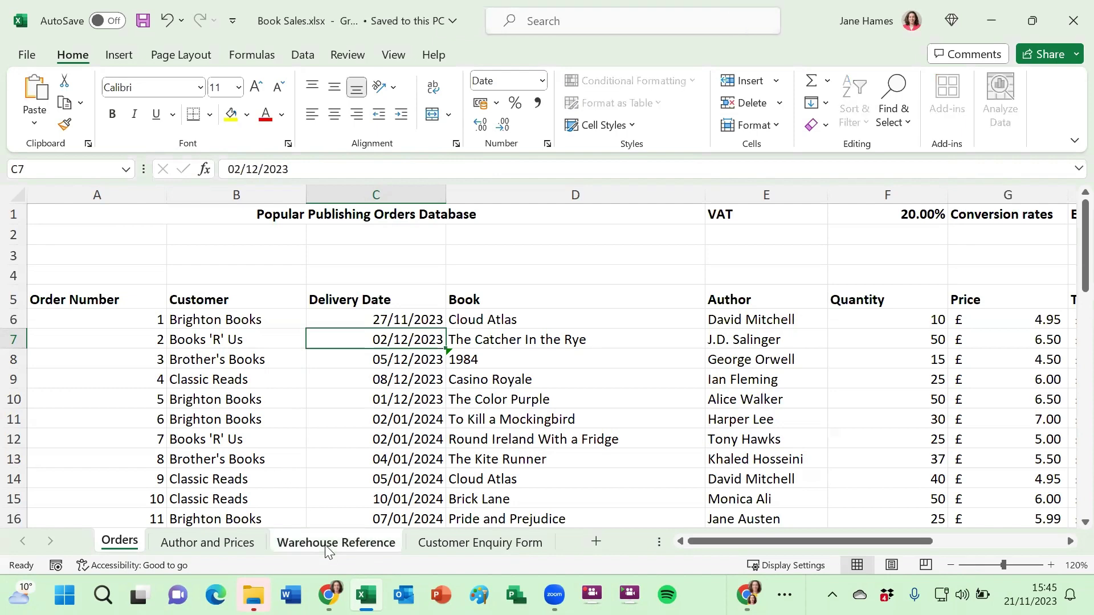
left_click(328, 546)
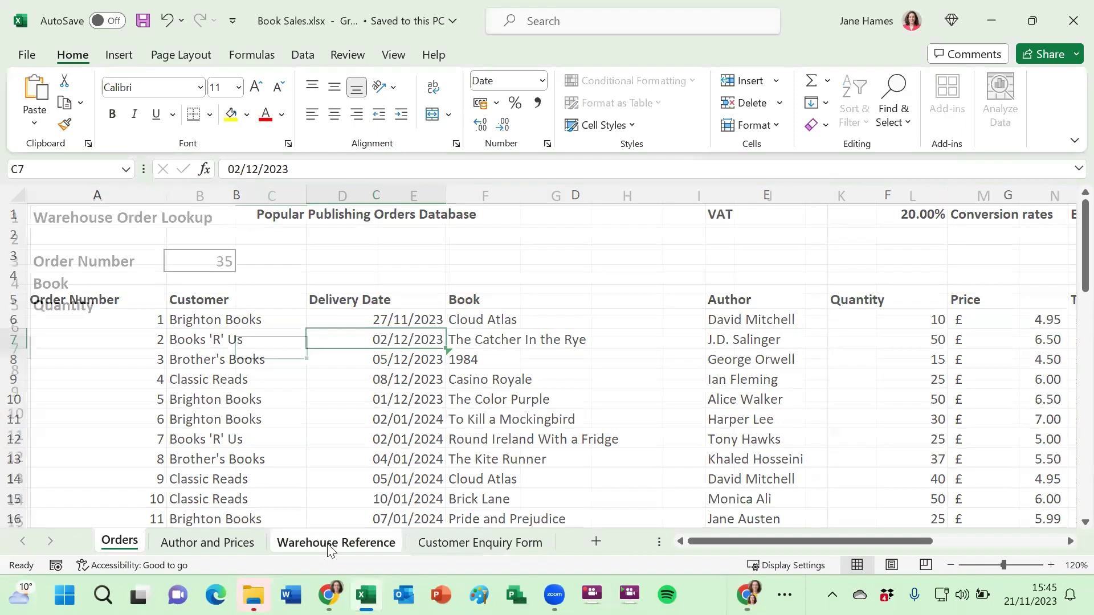
right_click(329, 550)
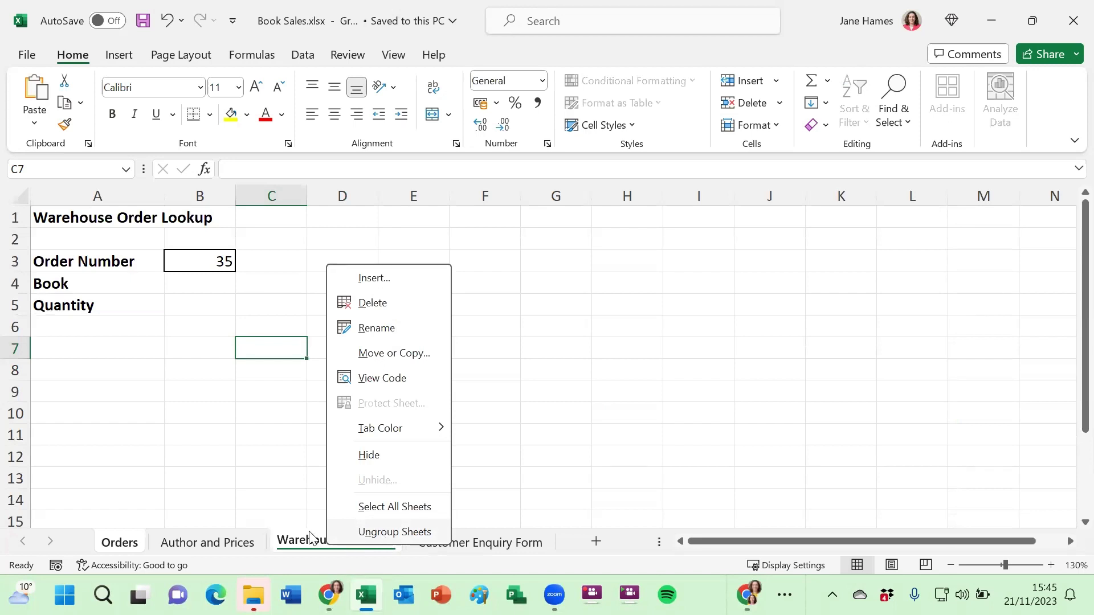
left_click(211, 548)
left_click(209, 543)
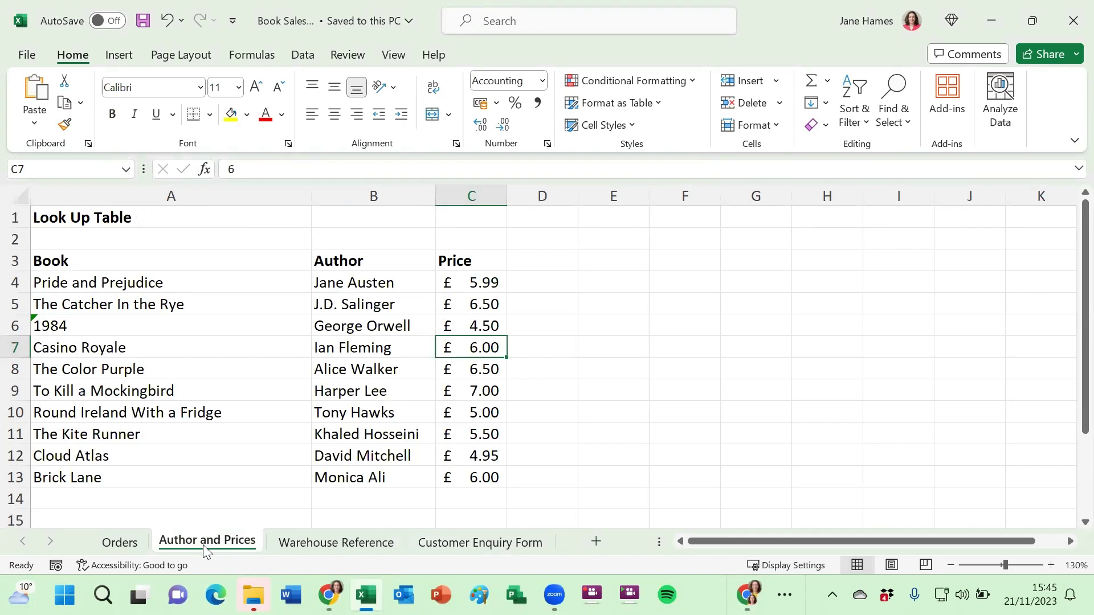
Use Select All Sheets from the Author and Prices tab, then show options on Customer Enquiry Form.
right_click(184, 547)
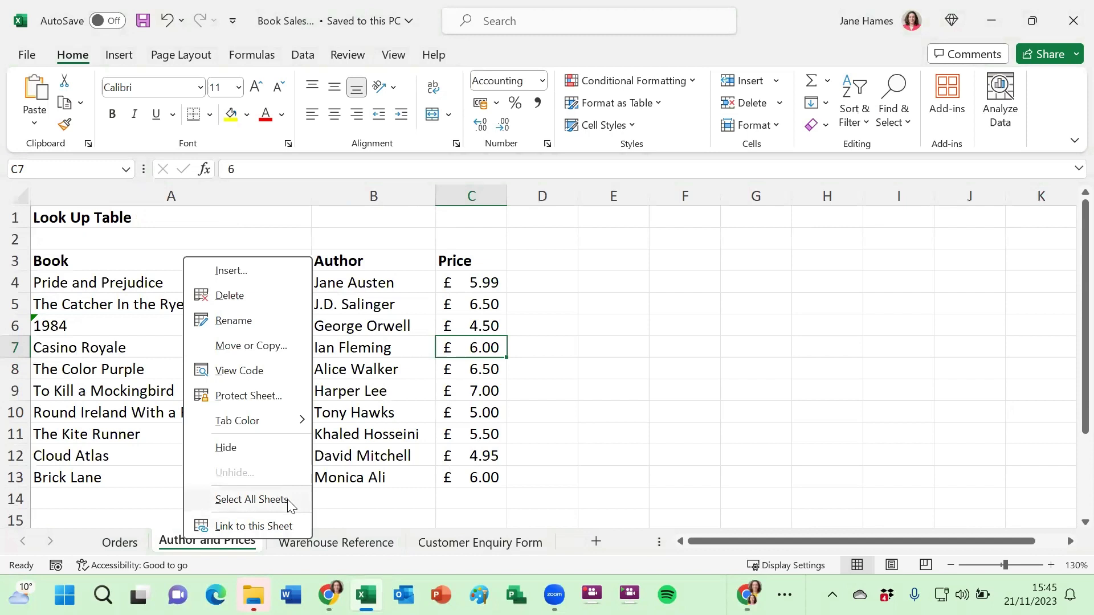
left_click(252, 499)
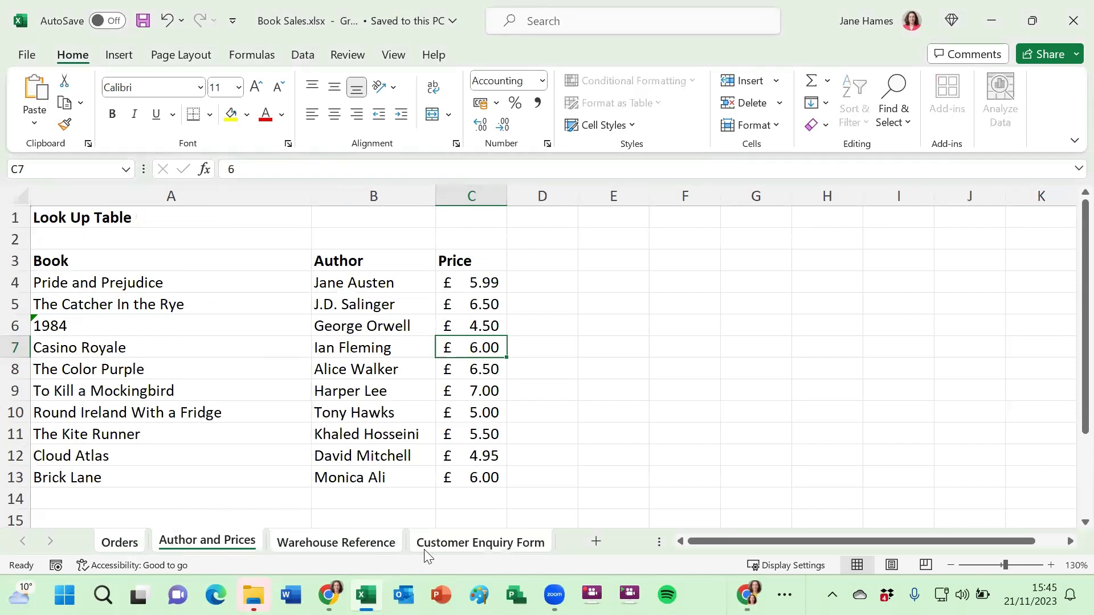
right_click(449, 550)
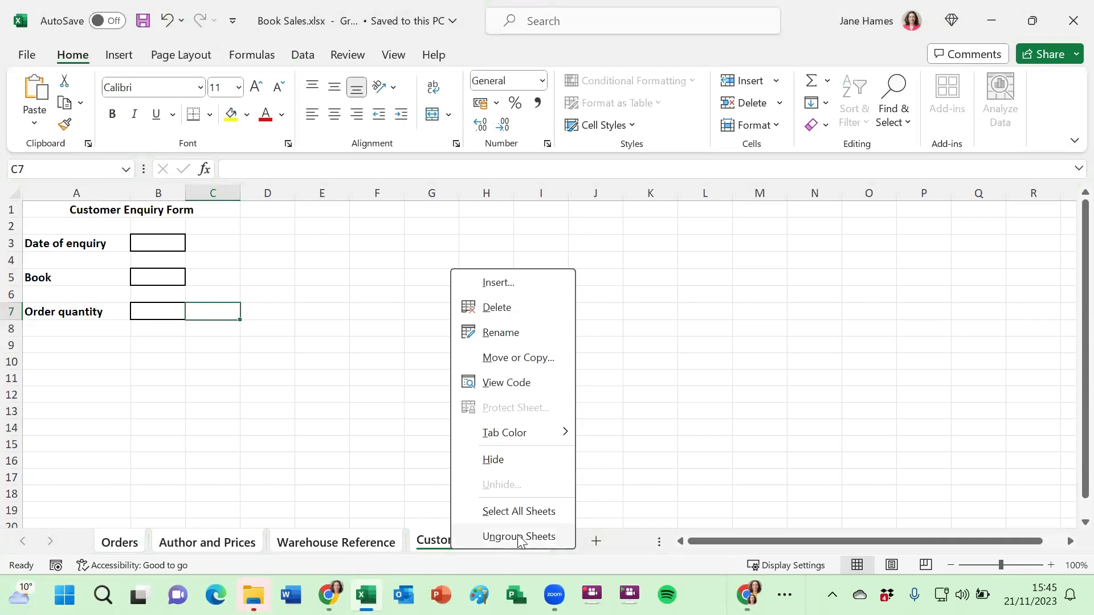
Use Ungroup Sheets on all four sheets, then view the Author and Prices lookup table alone.
left_click(362, 547)
left_click(209, 543)
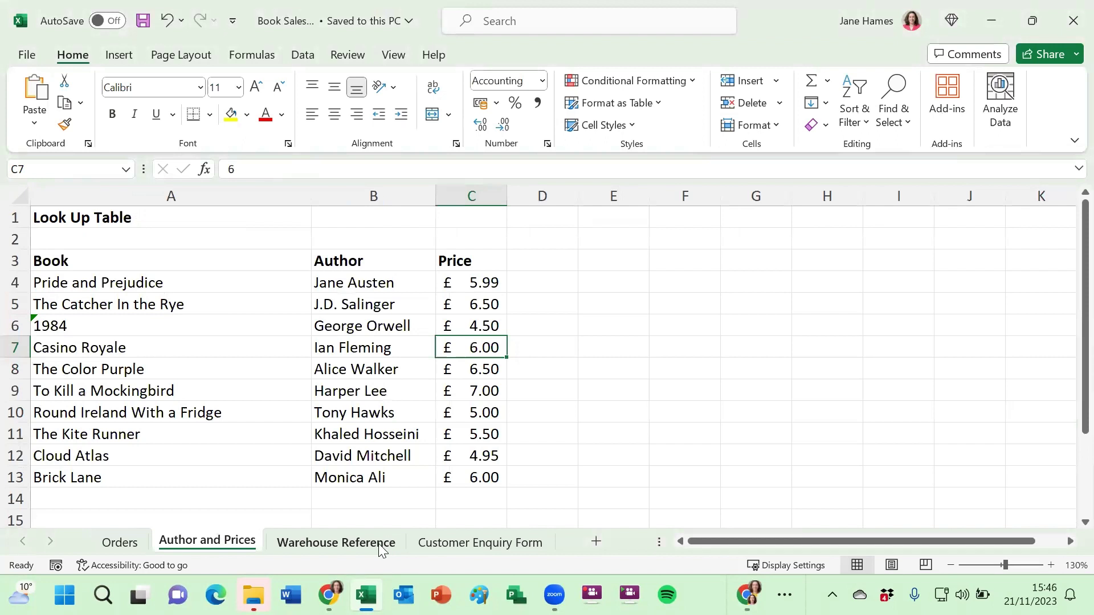
Add Customer Enquiry Form to the active Author and Prices sheet as a two-sheet group.
left_click(452, 543, "ctrl")
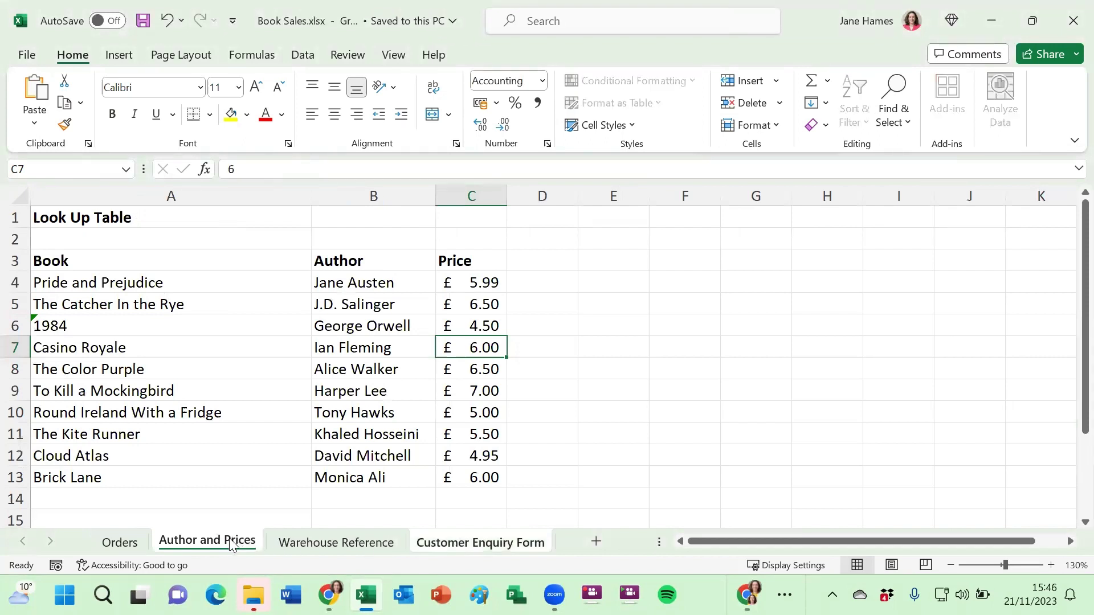